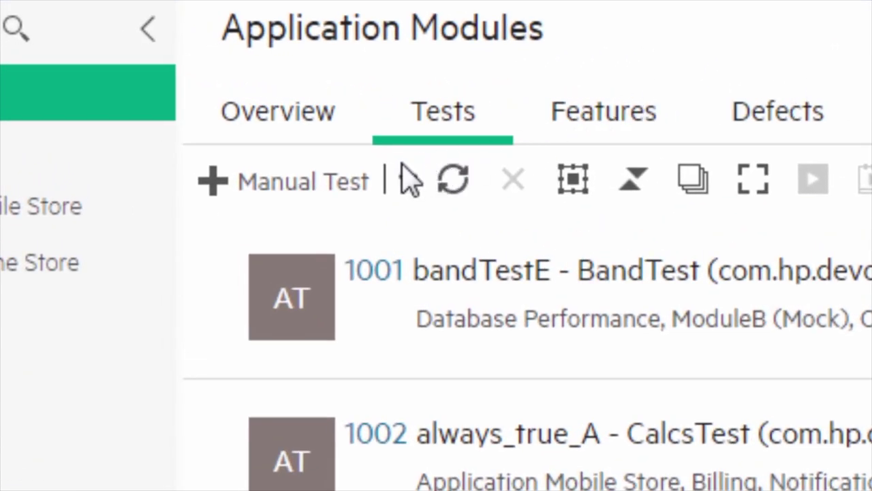
Step: Expand the Manual Test dropdown to reveal the Test Suite and Gherkin Test options
{"action": "left_click", "coordinate": [405, 178]}
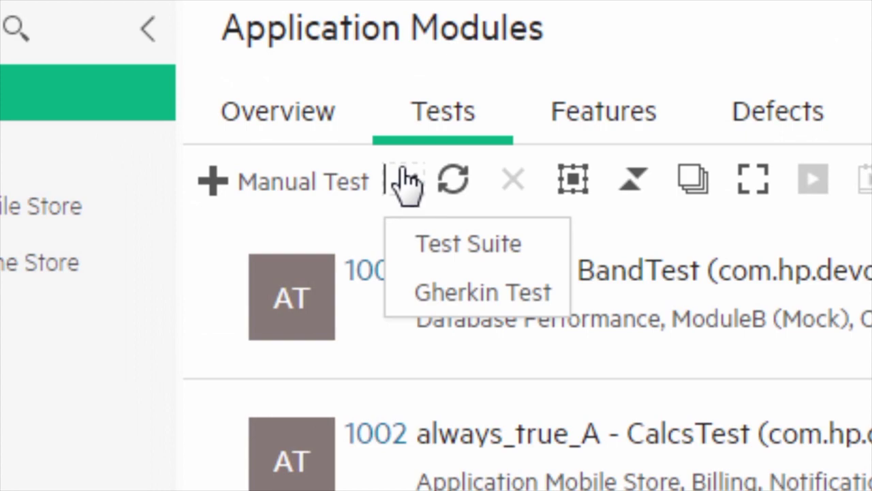
Step: Create test suite 'Advantage Online Shopping Regression Event' and open it for editing
{"action": "left_click", "coordinate": [442, 242]}
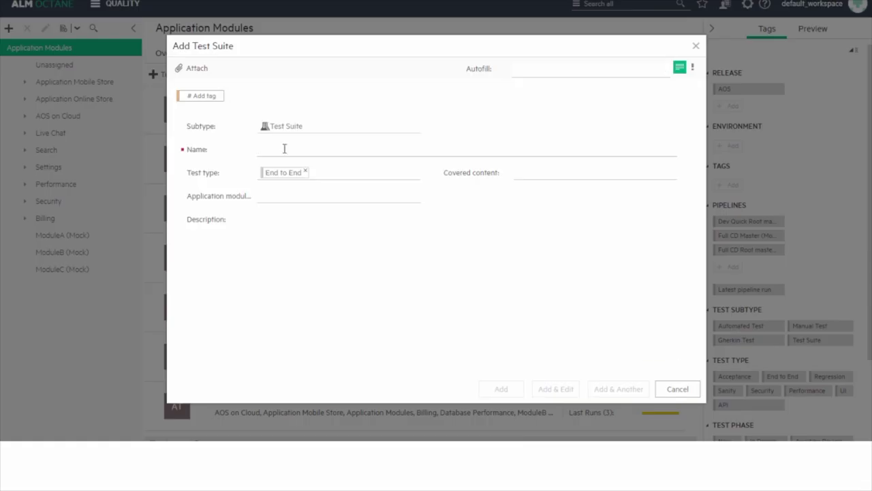
{"action": "type", "text": "Advantage Online S"}
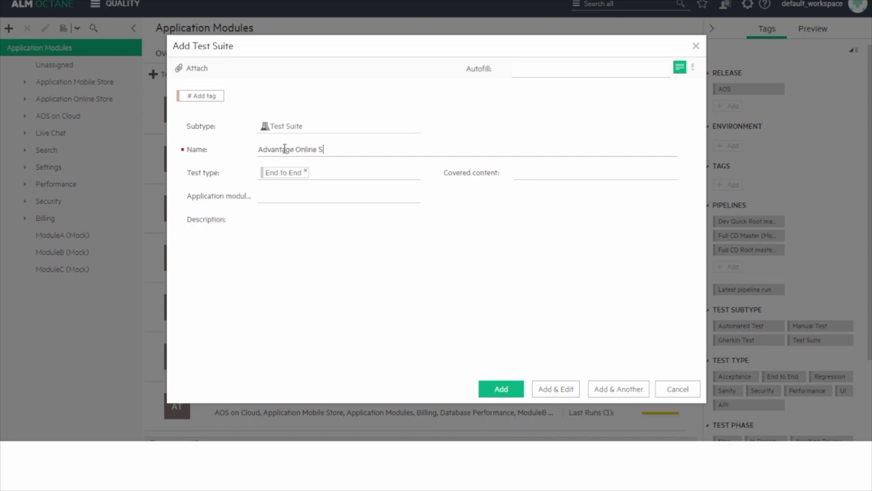
{"action": "type", "text": "hopping Regression Event"}
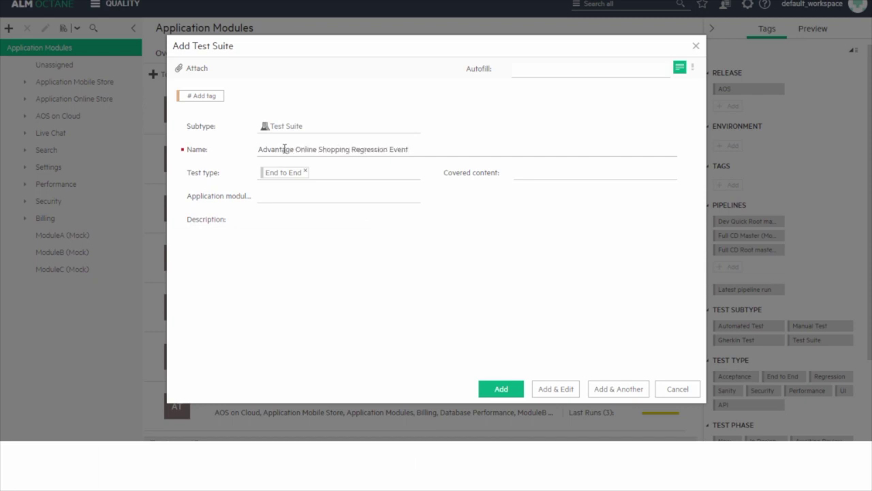
{"action": "left_click", "coordinate": [552, 389]}
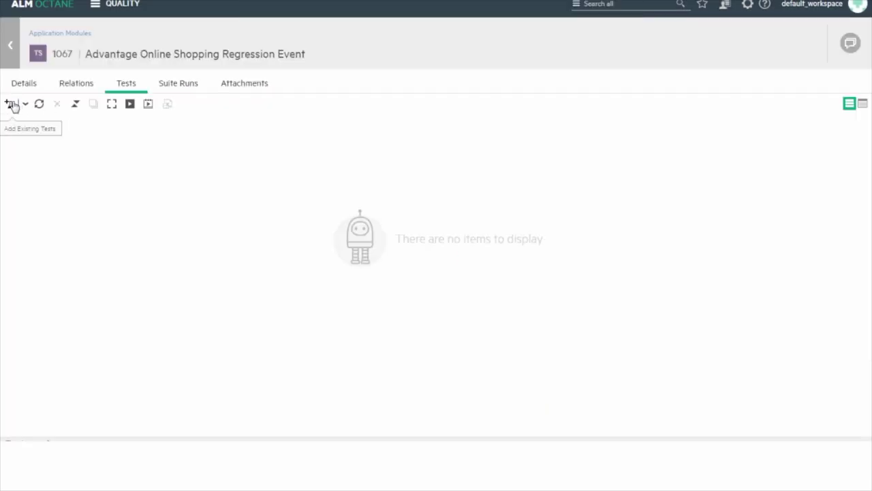
Step: Add tests 1032 New account creation, 1047 Verify search by date and 1050 Add item to Shopping basket
{"action": "left_click", "coordinate": [13, 105]}
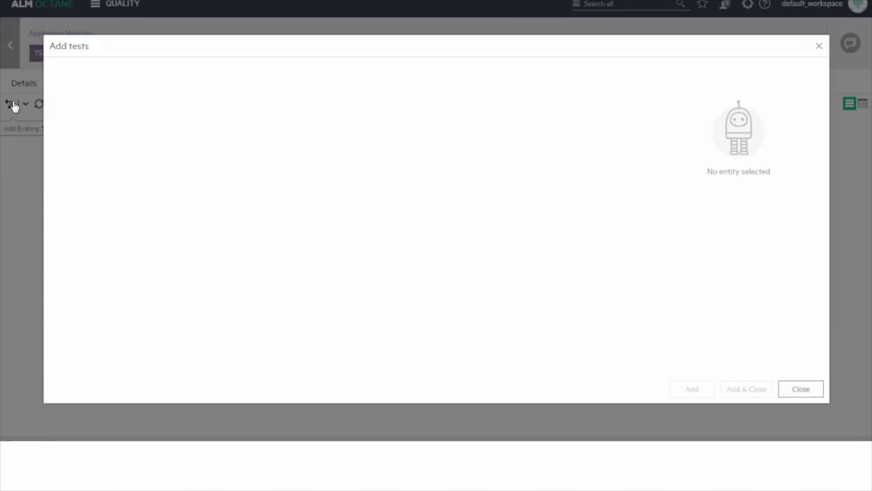
{"action": "scroll", "coordinate": [88, 174], "scroll_direction": "down", "scroll_amount": 5}
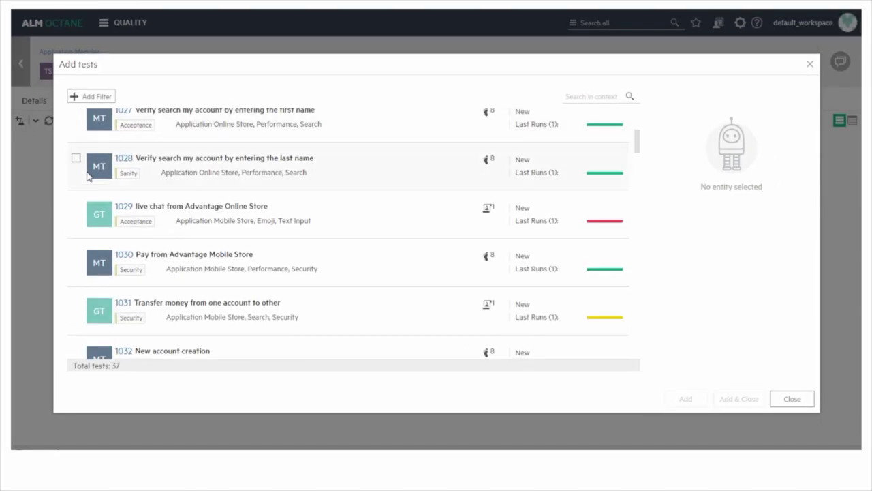
{"action": "left_click", "coordinate": [79, 190]}
{"action": "scroll", "coordinate": [78, 191], "scroll_direction": "down", "scroll_amount": 10}
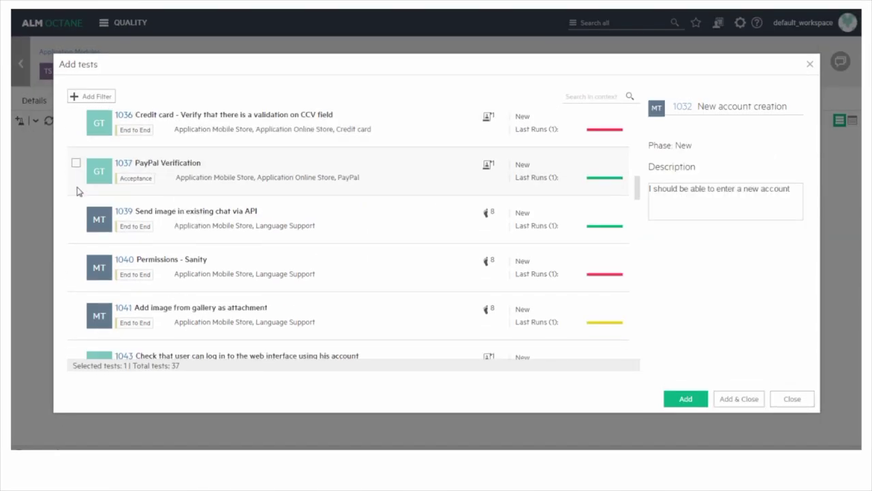
{"action": "left_click", "coordinate": [75, 218]}
{"action": "scroll", "coordinate": [75, 218], "scroll_direction": "down", "scroll_amount": 4}
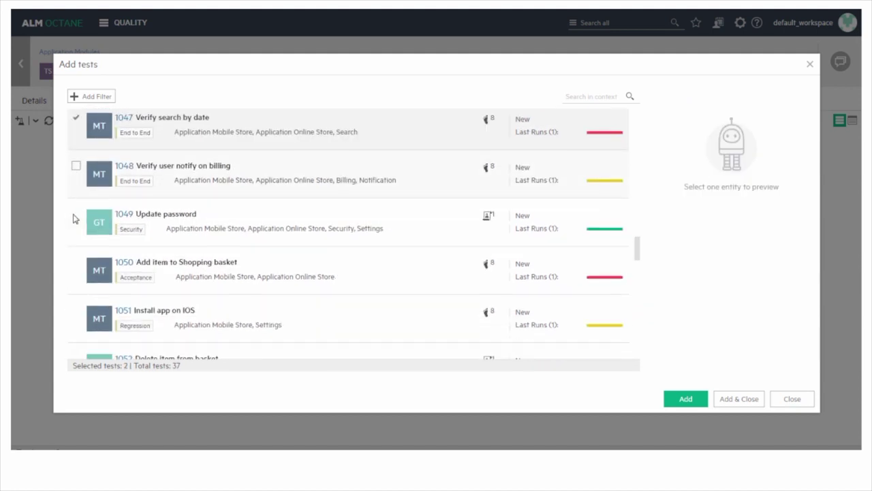
{"action": "left_click", "coordinate": [76, 195]}
{"action": "left_click", "coordinate": [685, 398]}
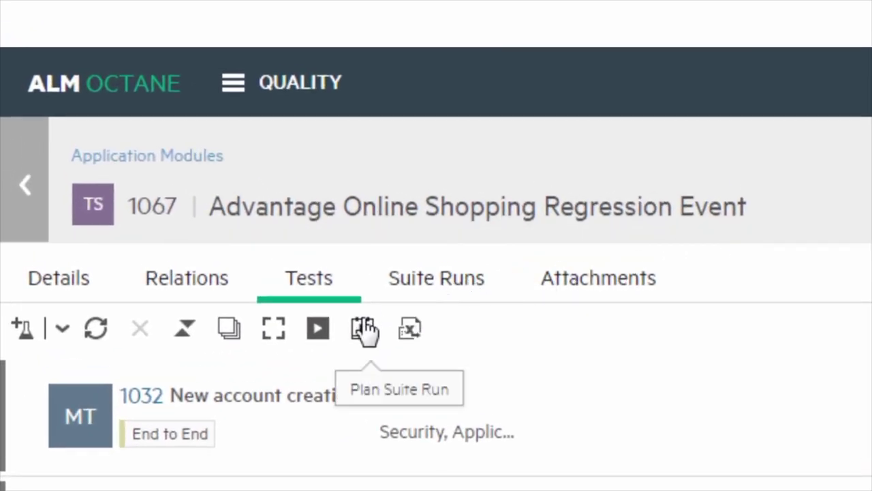
{"action": "left_click", "coordinate": [363, 329]}
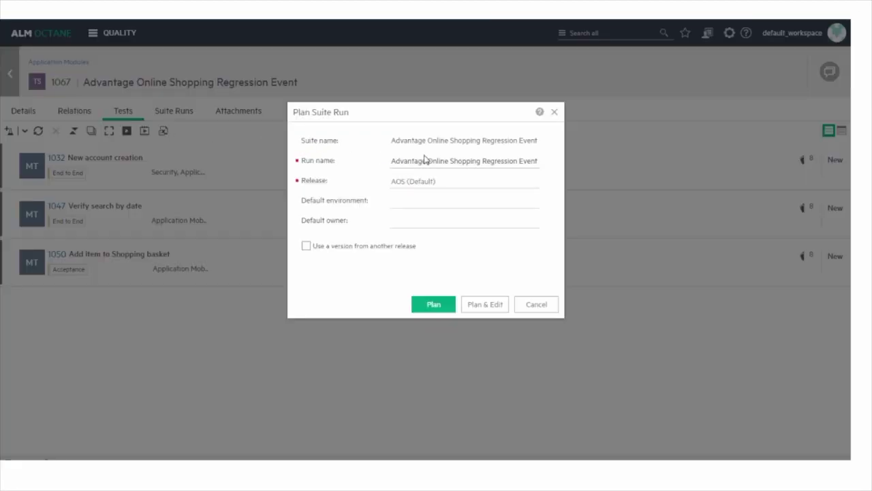
Step: Plan run 'AOS Regression Event Run Cycle 1' for release AOS on Chrome, with the first listed user as default owner
{"action": "triple_click", "coordinate": [430, 162]}
{"action": "type", "text": "AOS "}
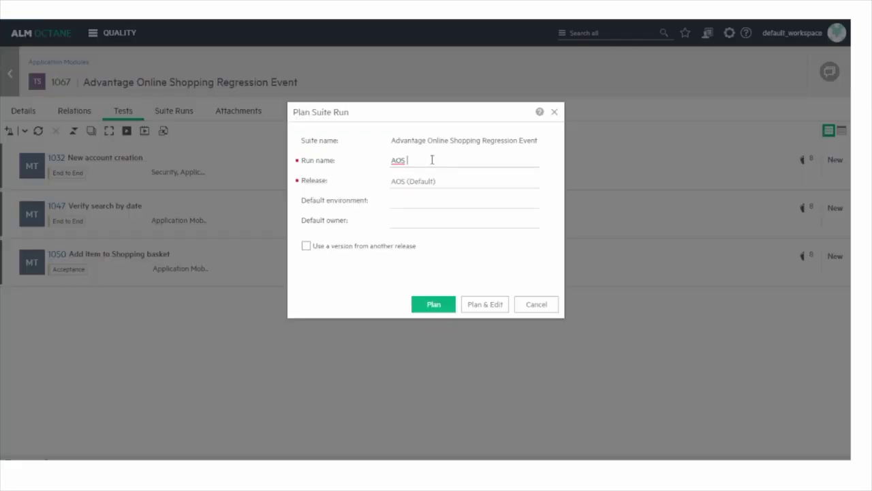
{"action": "type", "text": "Regression Event"}
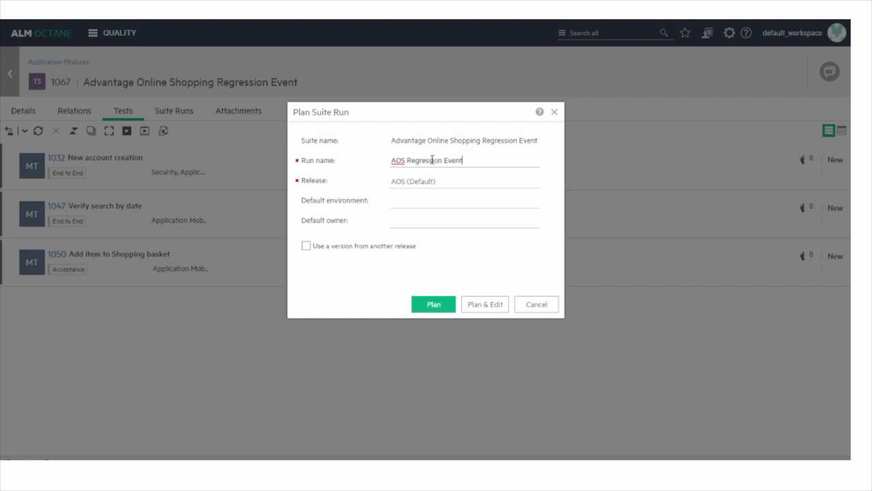
{"action": "type", "text": " Run Cycle 1"}
{"action": "left_click", "coordinate": [470, 183]}
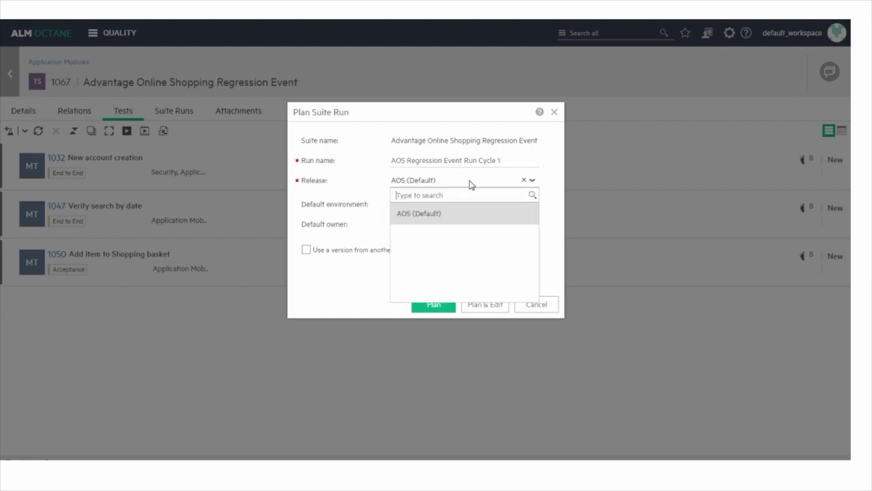
{"action": "left_click", "coordinate": [442, 213]}
{"action": "left_click", "coordinate": [442, 213]}
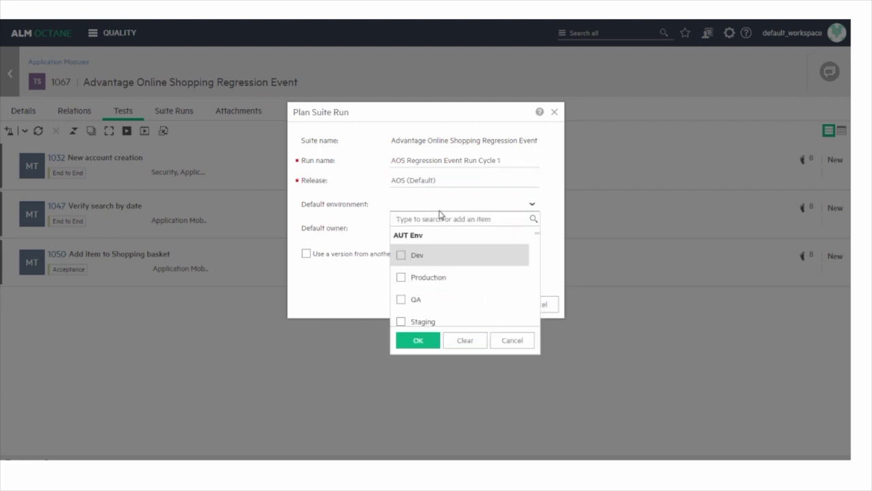
{"action": "scroll", "coordinate": [427, 248], "scroll_direction": "down", "scroll_amount": 2}
{"action": "scroll", "coordinate": [427, 248], "scroll_direction": "down", "scroll_amount": 1}
{"action": "left_click", "coordinate": [402, 253]}
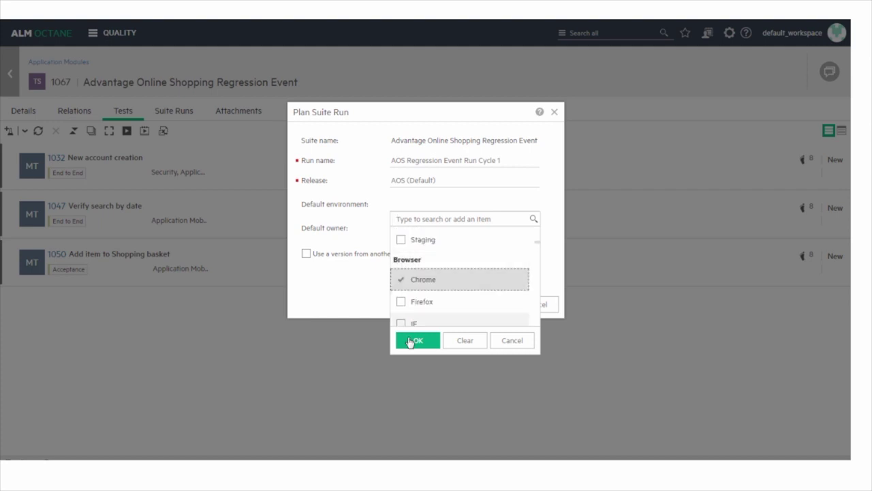
{"action": "left_click", "coordinate": [413, 342]}
{"action": "left_click", "coordinate": [414, 234]}
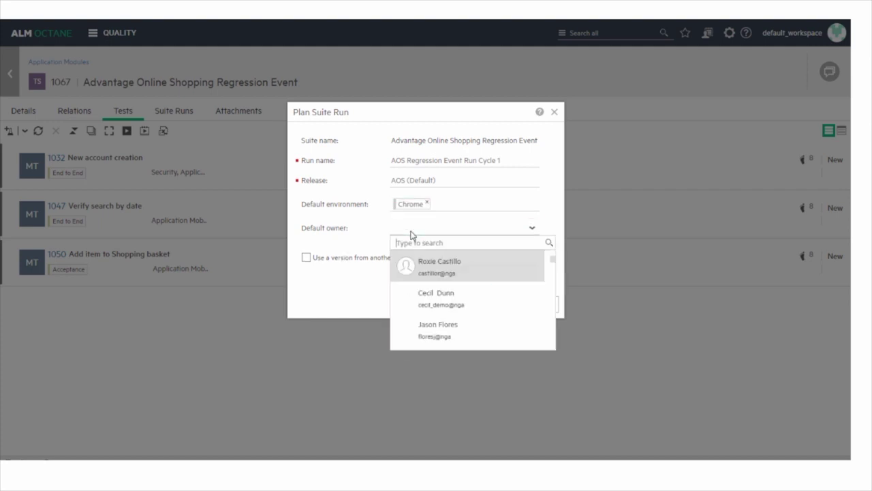
{"action": "left_click", "coordinate": [411, 262]}
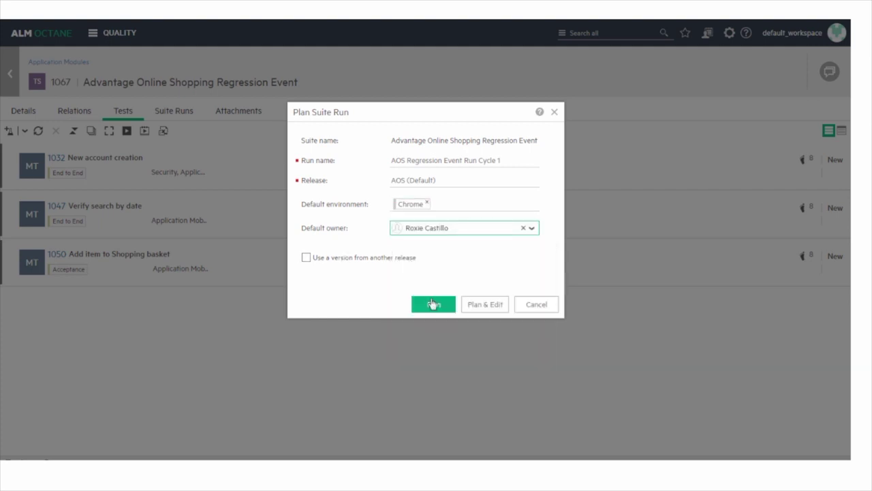
{"action": "left_click", "coordinate": [433, 304]}
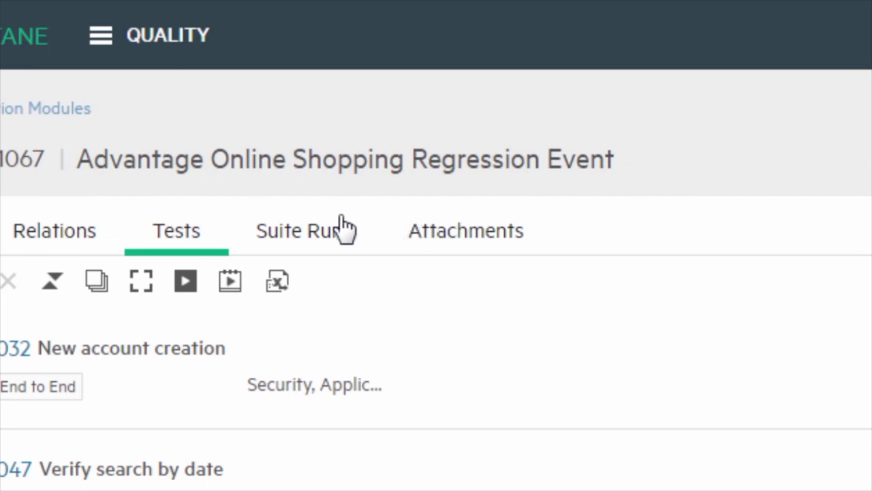
Step: Open suite run 1194 and list its three planned manual runs 1195–1197
{"action": "left_click", "coordinate": [316, 229]}
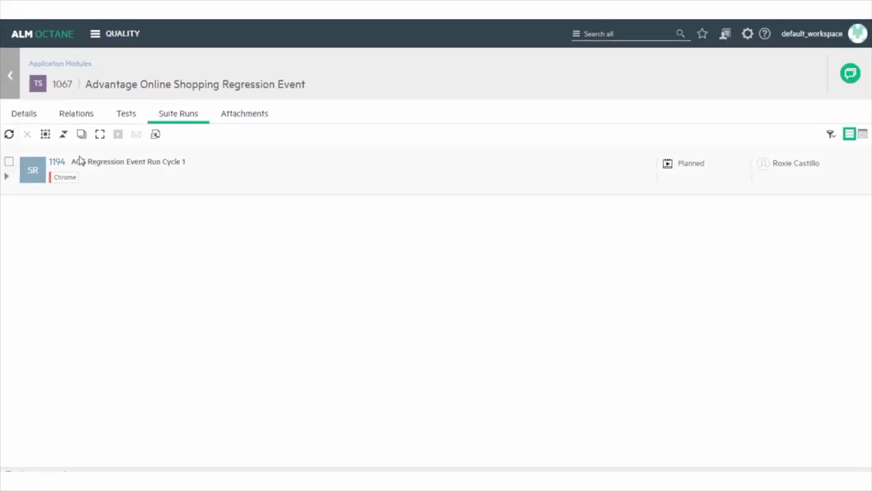
{"action": "left_click", "coordinate": [58, 162]}
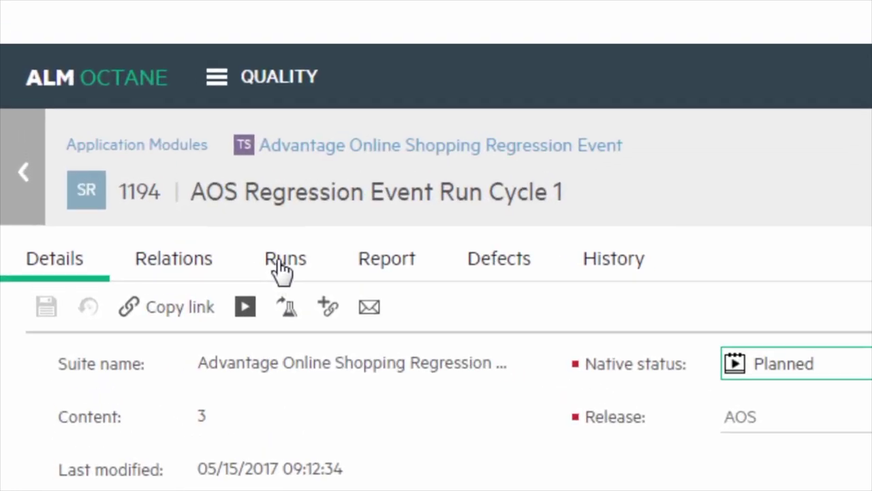
{"action": "left_click", "coordinate": [281, 265]}
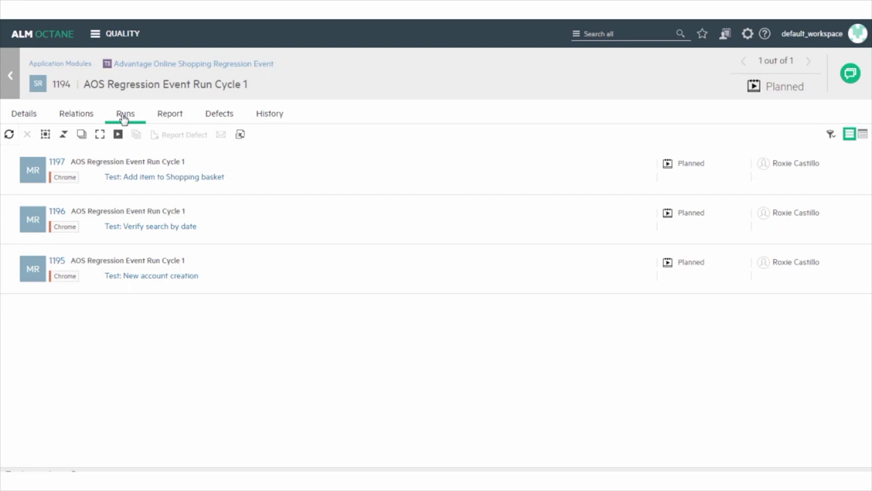
{"action": "left_click", "coordinate": [8, 164]}
Step: Duplicate manual runs 1195, 1196 and 1197, adding new runs 1198–1200
{"action": "left_click", "coordinate": [9, 214]}
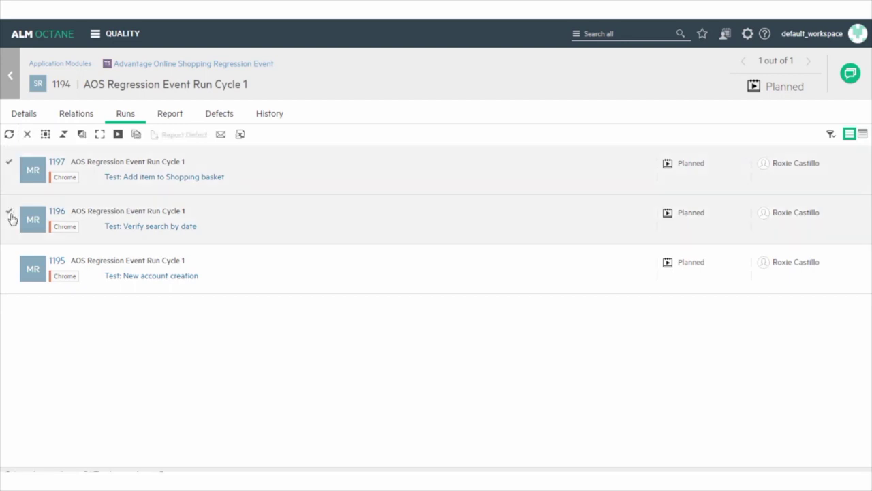
{"action": "left_click", "coordinate": [10, 259]}
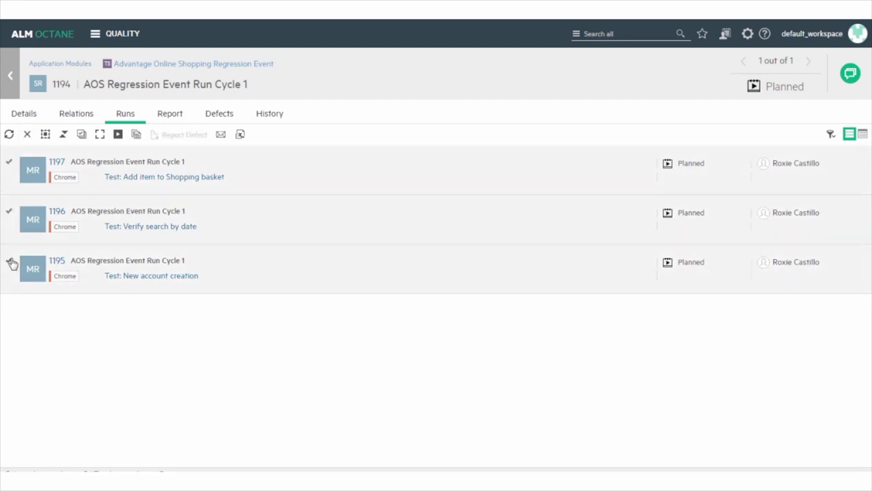
{"action": "right_click", "coordinate": [12, 263]}
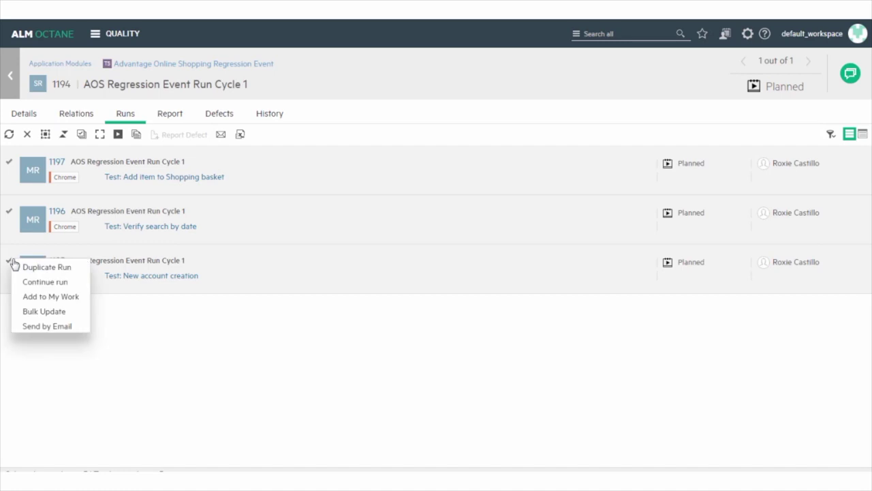
{"action": "left_click", "coordinate": [24, 266]}
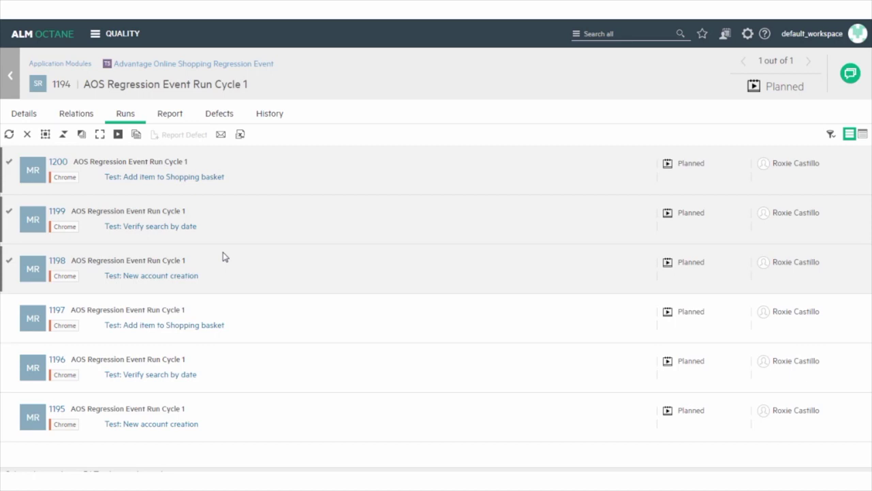
{"action": "left_click", "coordinate": [862, 137]}
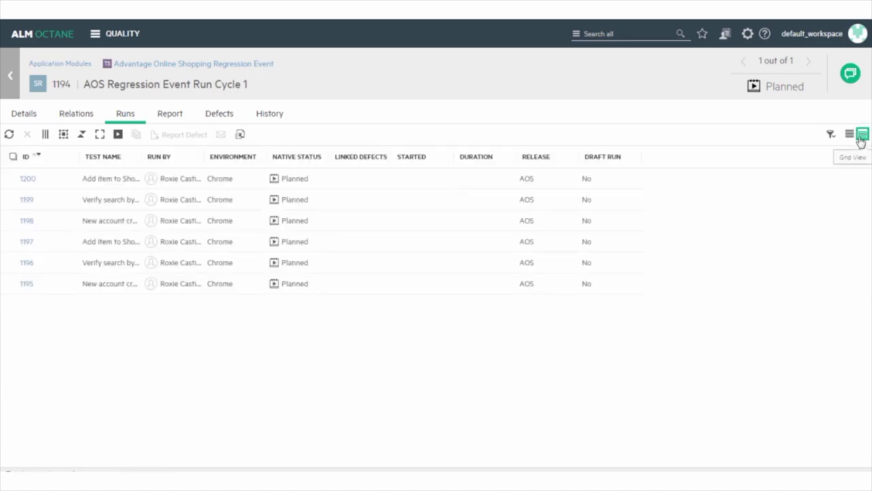
Step: Assign a different tester in Run By to each of runs 1199, 1198, 1197, 1196 and 1195
{"action": "left_click", "coordinate": [171, 200]}
{"action": "left_click", "coordinate": [158, 271]}
{"action": "left_click", "coordinate": [171, 228]}
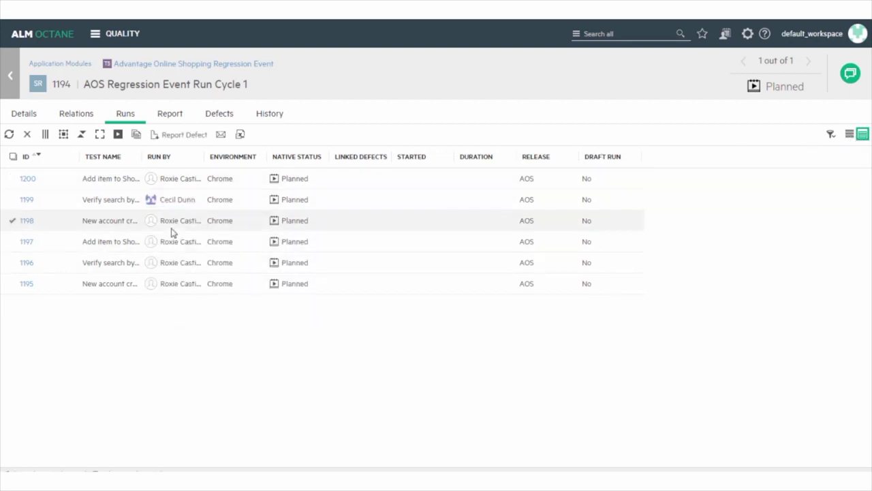
{"action": "left_click", "coordinate": [175, 327]}
{"action": "left_click", "coordinate": [172, 241]}
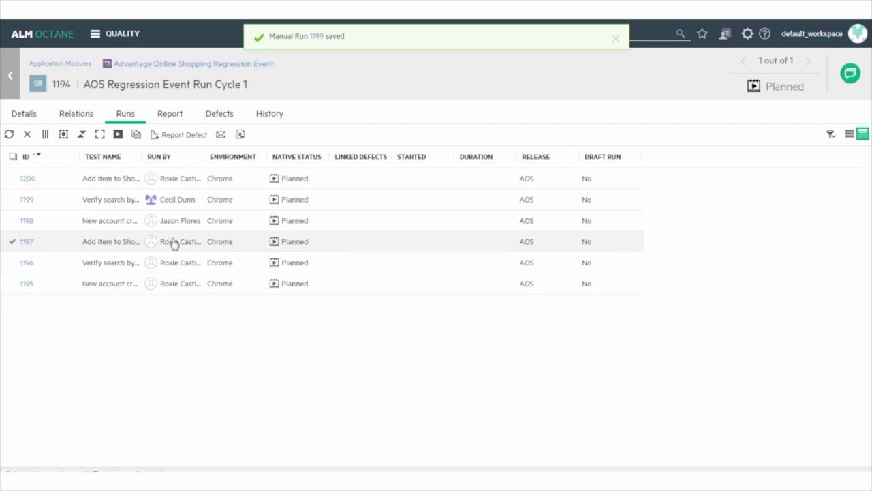
{"action": "scroll", "coordinate": [176, 300], "scroll_direction": "down", "scroll_amount": 2}
{"action": "left_click", "coordinate": [173, 321]}
{"action": "left_click", "coordinate": [174, 267]}
{"action": "left_click", "coordinate": [178, 334]}
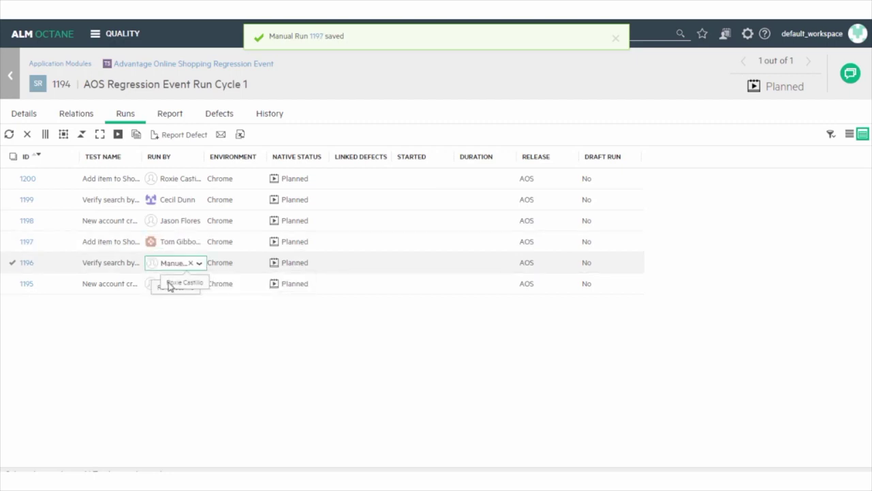
{"action": "left_click", "coordinate": [163, 284]}
{"action": "scroll", "coordinate": [174, 347], "scroll_direction": "down", "scroll_amount": 2}
{"action": "scroll", "coordinate": [175, 352], "scroll_direction": "down", "scroll_amount": 2}
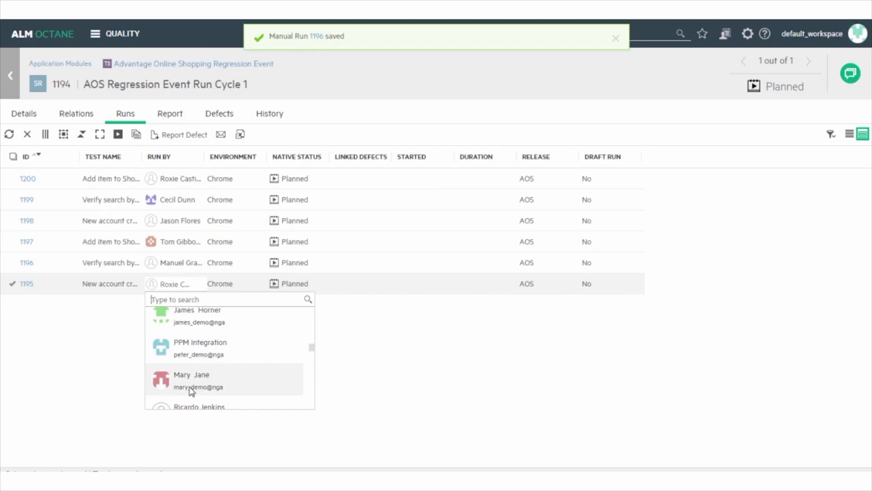
{"action": "left_click", "coordinate": [171, 381]}
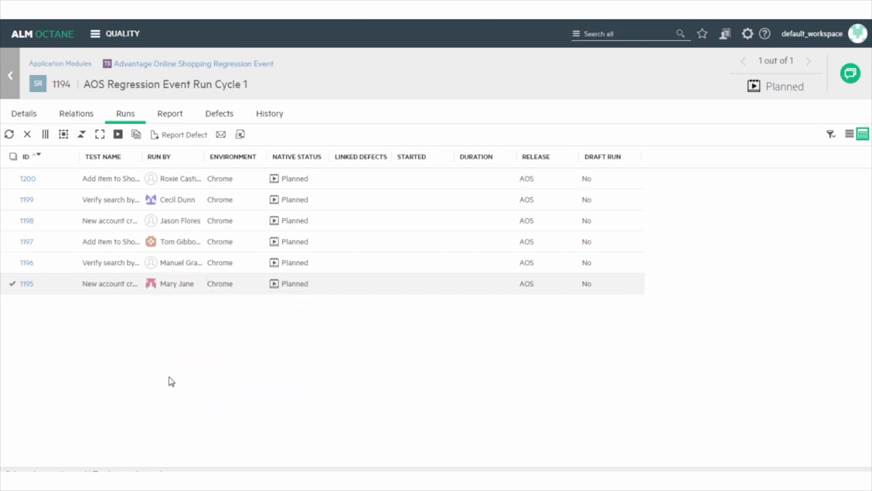
Step: Set run 1199's environment to Firefox
{"action": "left_click", "coordinate": [224, 200]}
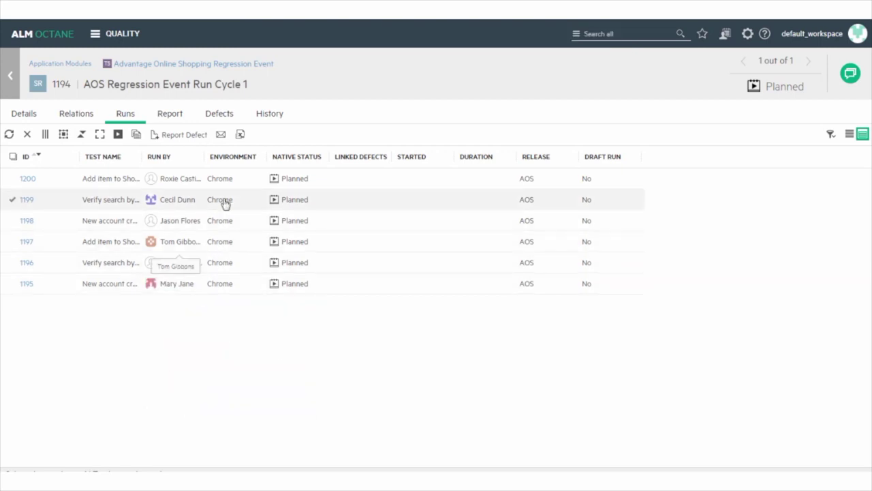
{"action": "scroll", "coordinate": [225, 266], "scroll_direction": "down", "scroll_amount": 2}
{"action": "left_click", "coordinate": [232, 275]}
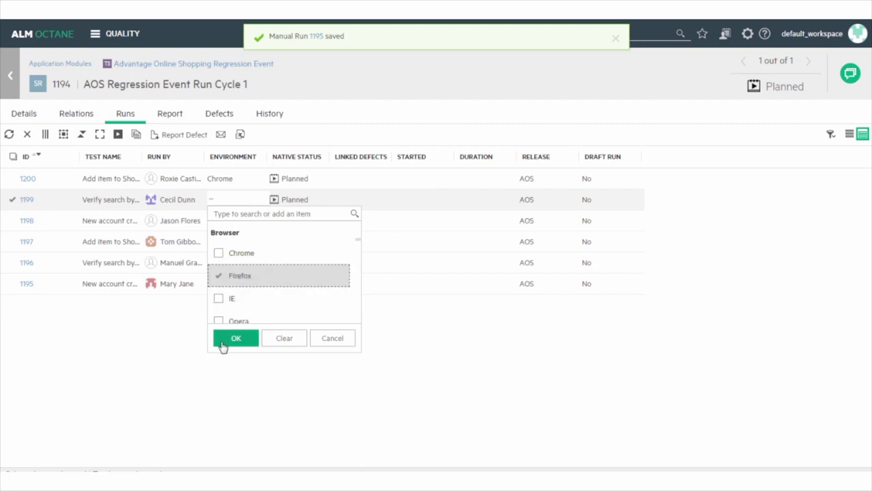
{"action": "left_click", "coordinate": [236, 338]}
Step: Set the environment of runs 1198 and 1197 to IE
{"action": "left_click", "coordinate": [219, 222]}
{"action": "scroll", "coordinate": [221, 279], "scroll_direction": "down", "scroll_amount": 2}
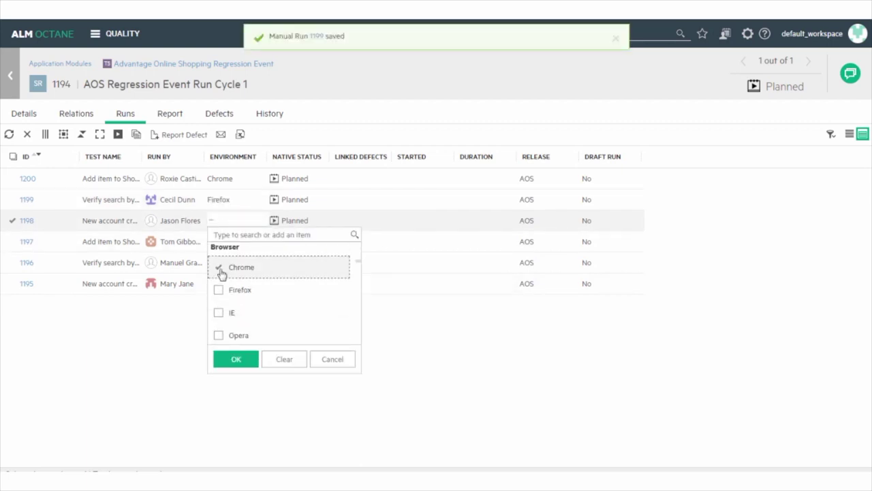
{"action": "scroll", "coordinate": [220, 313], "scroll_direction": "up", "scroll_amount": 1}
{"action": "left_click", "coordinate": [219, 342]}
{"action": "left_click", "coordinate": [236, 359]}
{"action": "left_click", "coordinate": [222, 244]}
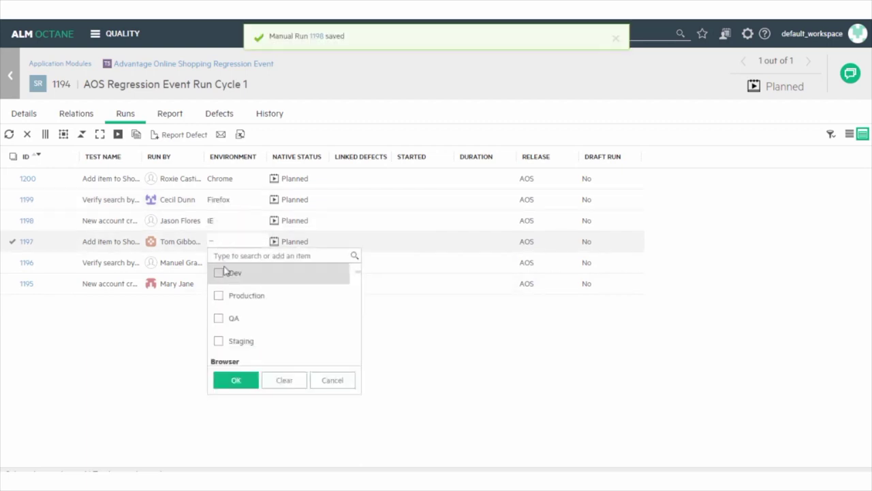
{"action": "scroll", "coordinate": [219, 282], "scroll_direction": "down", "scroll_amount": 2}
{"action": "scroll", "coordinate": [218, 289], "scroll_direction": "down", "scroll_amount": 1}
{"action": "left_click", "coordinate": [219, 311]}
{"action": "left_click", "coordinate": [236, 380]}
Step: Check run 1196's environment and change the environment of run 1195
{"action": "left_click", "coordinate": [220, 263]}
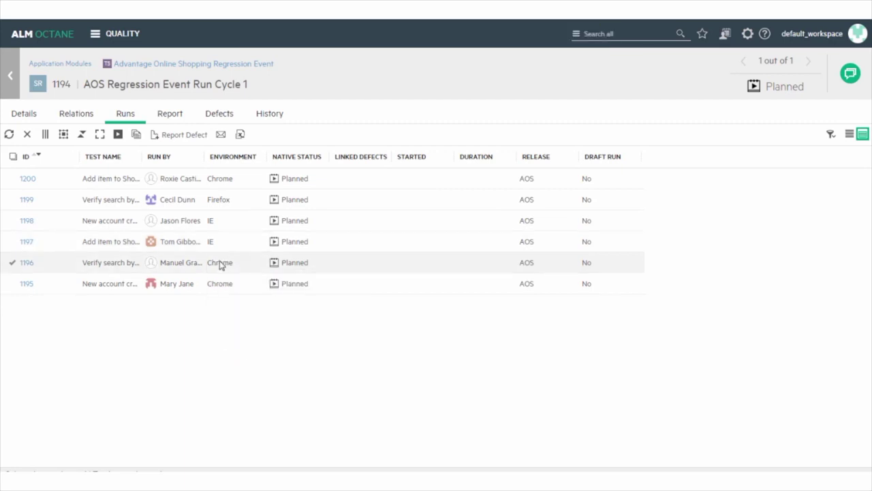
{"action": "left_click", "coordinate": [219, 287]}
{"action": "scroll", "coordinate": [220, 327], "scroll_direction": "down", "scroll_amount": 2}
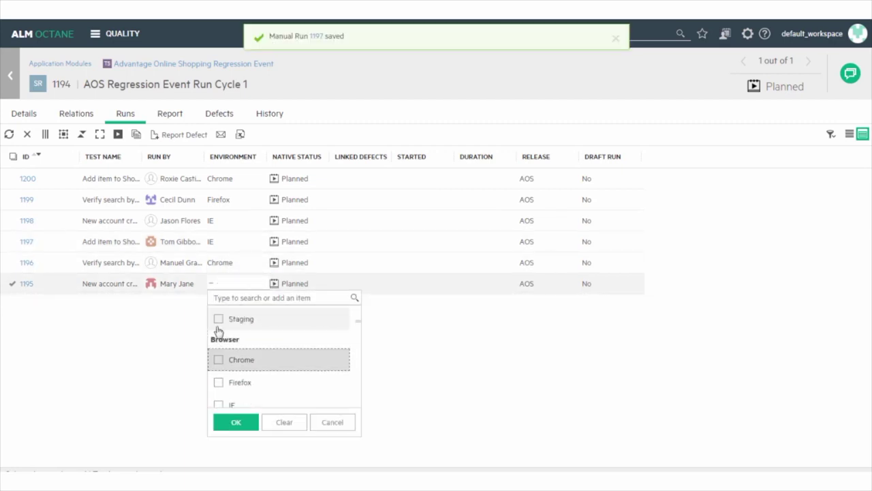
{"action": "left_click", "coordinate": [219, 359]}
{"action": "left_click", "coordinate": [236, 423]}
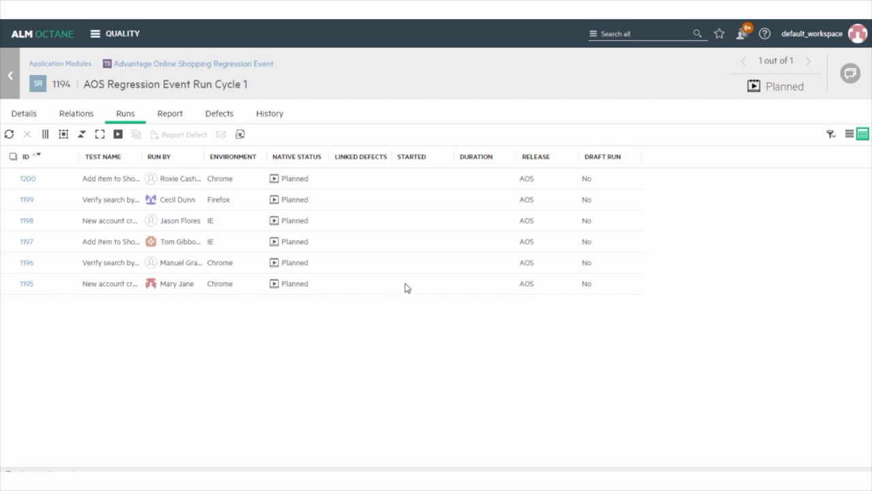
{"action": "left_click", "coordinate": [741, 34]}
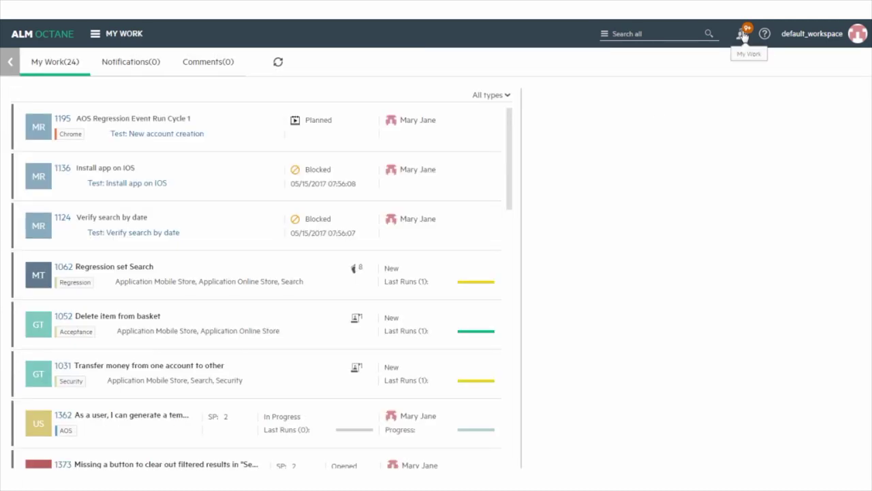
Step: Open planned run 1195 from My Work and launch its manual test run
{"action": "left_click", "coordinate": [141, 122]}
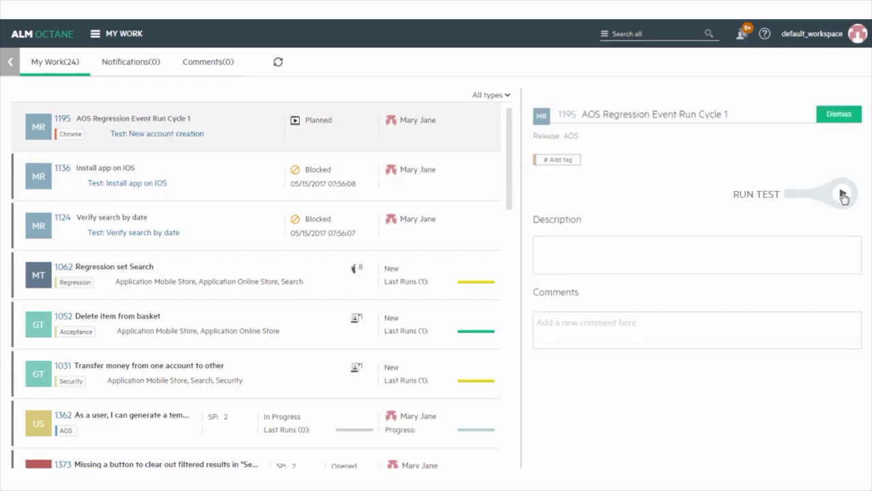
{"action": "left_click", "coordinate": [843, 195]}
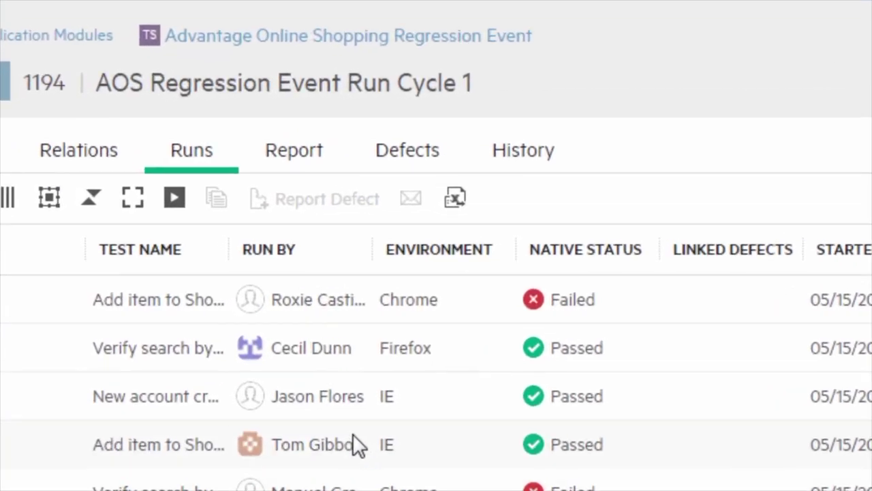
Step: Review suite run 1194's report summary and run details, including Verify search by date's failed step 6
{"action": "left_click", "coordinate": [293, 162]}
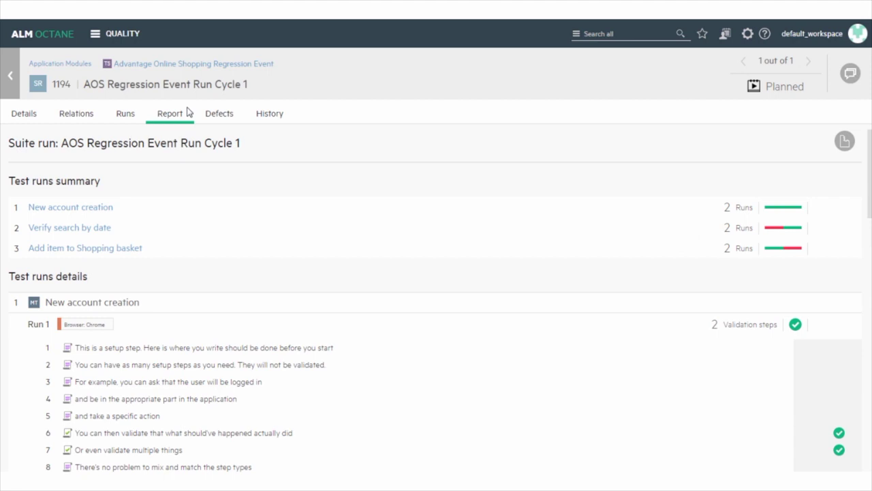
{"action": "scroll", "coordinate": [182, 217], "scroll_direction": "down", "scroll_amount": 1}
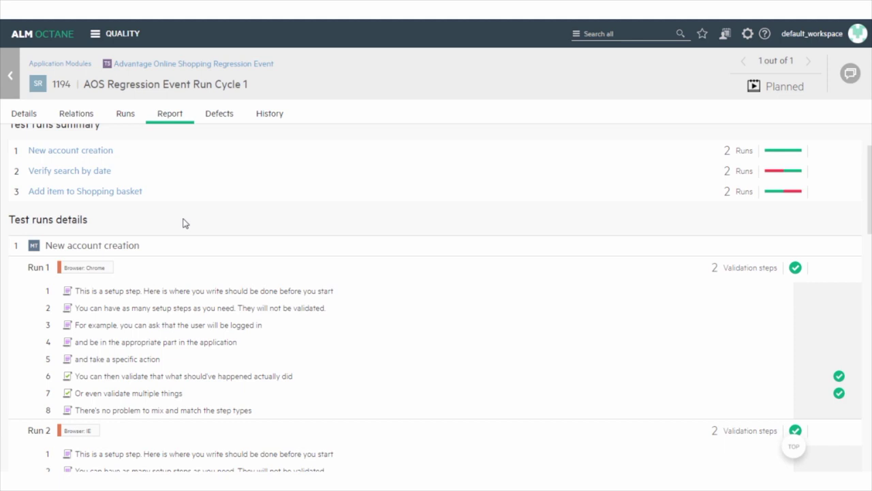
{"action": "scroll", "coordinate": [183, 223], "scroll_direction": "down", "scroll_amount": 5}
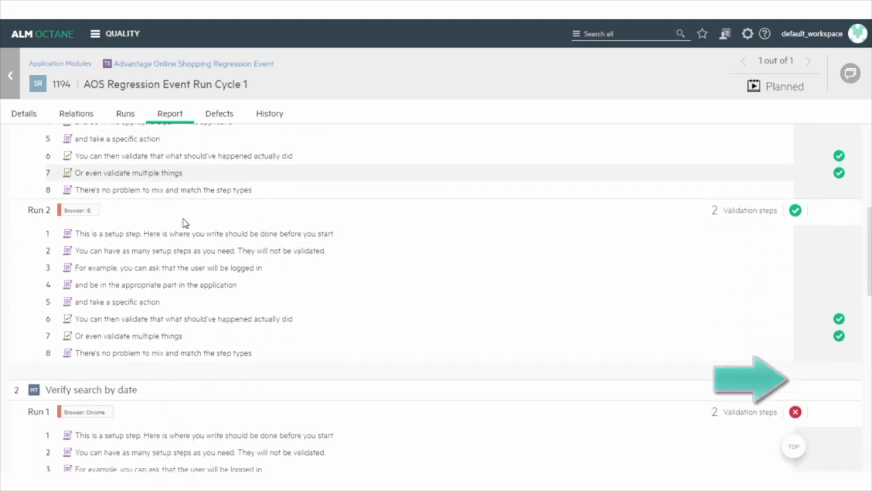
{"action": "scroll", "coordinate": [182, 222], "scroll_direction": "down", "scroll_amount": 4}
{"action": "scroll", "coordinate": [183, 223], "scroll_direction": "up", "scroll_amount": 8}
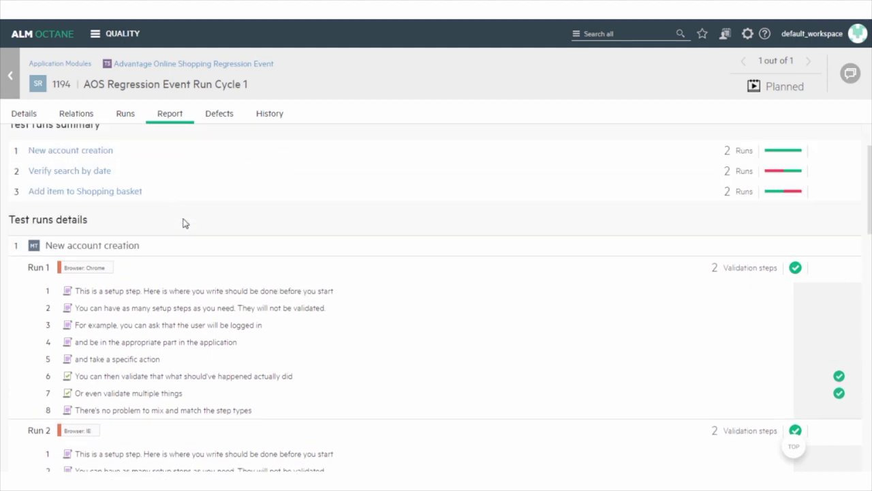
{"action": "scroll", "coordinate": [183, 223], "scroll_direction": "down", "scroll_amount": 6}
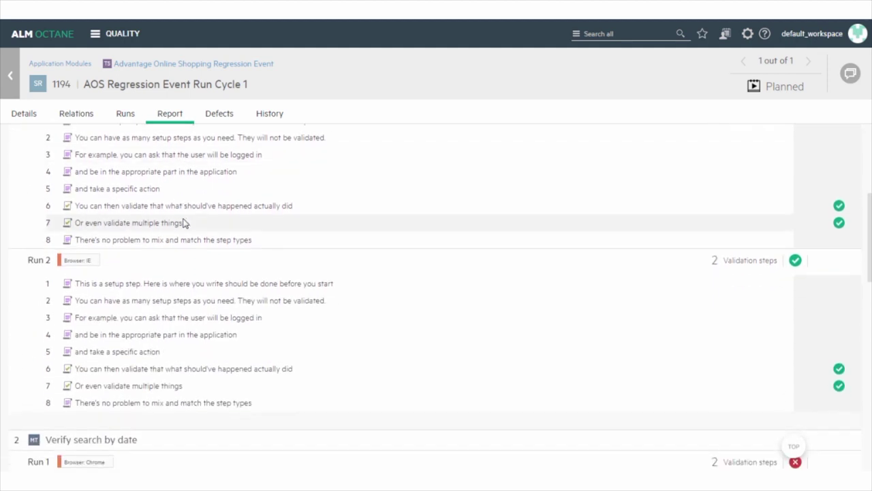
{"action": "scroll", "coordinate": [183, 223], "scroll_direction": "down", "scroll_amount": 4}
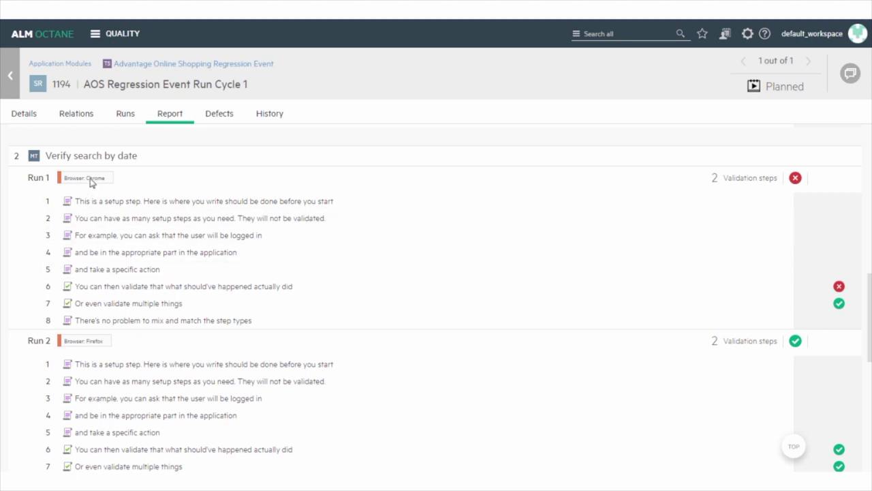
Step: Switch to the Dashboard showing Open defects and Run status by application module charts
{"action": "left_click", "coordinate": [112, 40]}
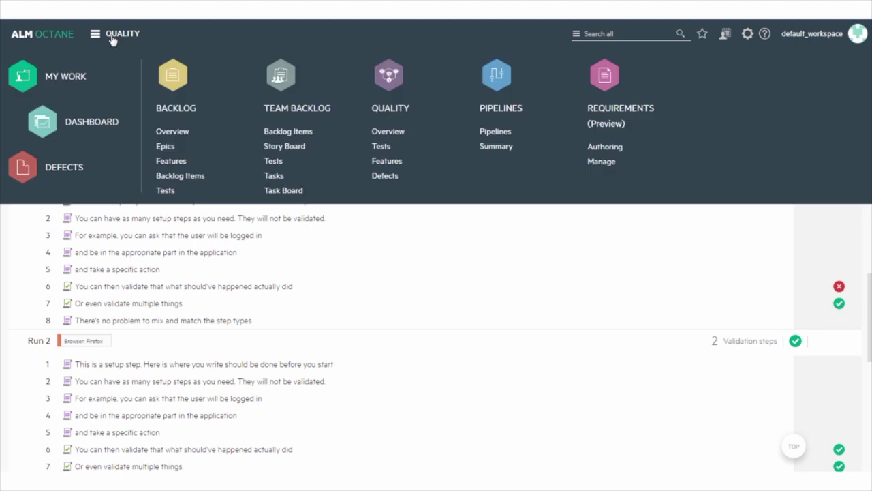
{"action": "left_click", "coordinate": [49, 132]}
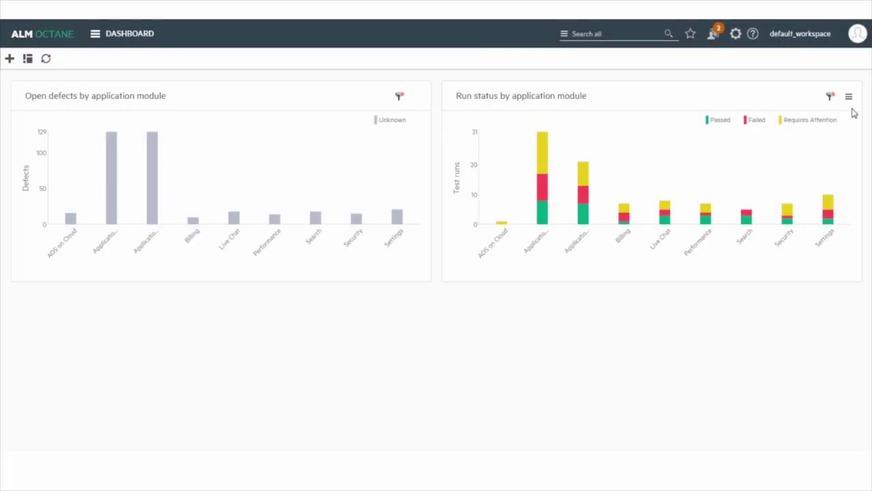
{"action": "left_click", "coordinate": [850, 99]}
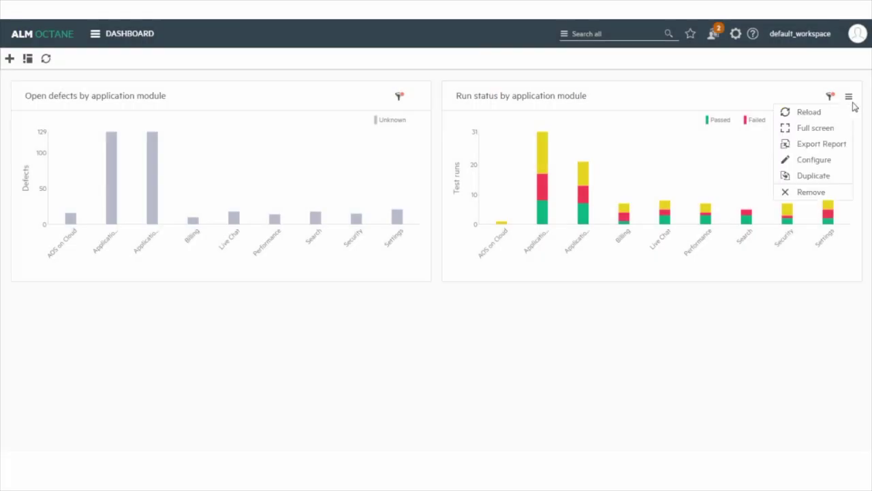
Step: Add a Suite run filter to the Run status chart's scope settings
{"action": "left_click", "coordinate": [808, 160]}
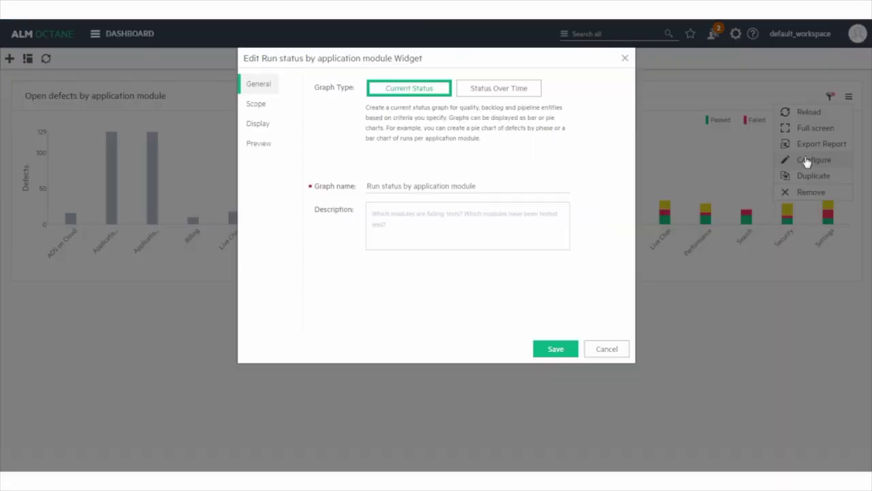
{"action": "left_click", "coordinate": [263, 111]}
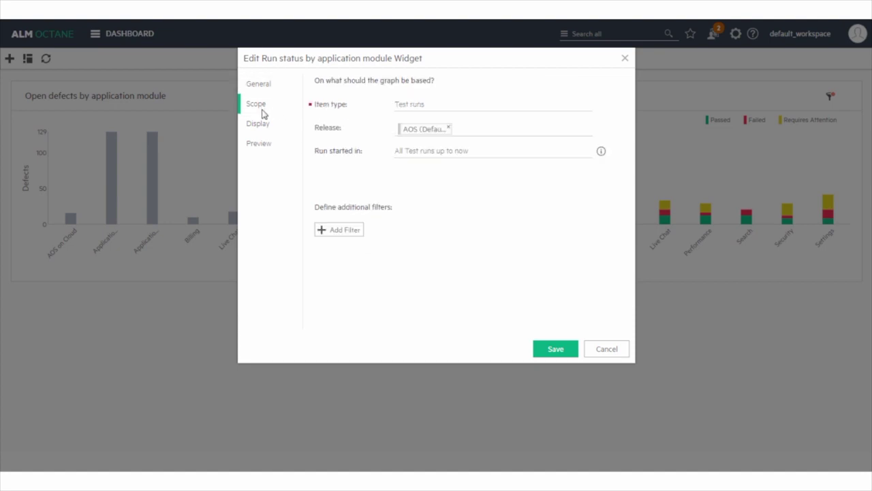
{"action": "left_click", "coordinate": [329, 232]}
{"action": "scroll", "coordinate": [335, 272], "scroll_direction": "down", "scroll_amount": 8}
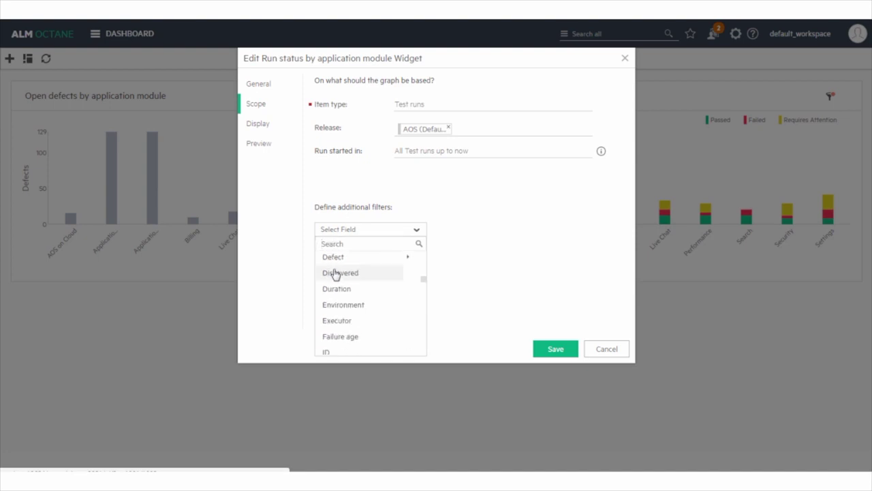
{"action": "scroll", "coordinate": [334, 275], "scroll_direction": "down", "scroll_amount": 5}
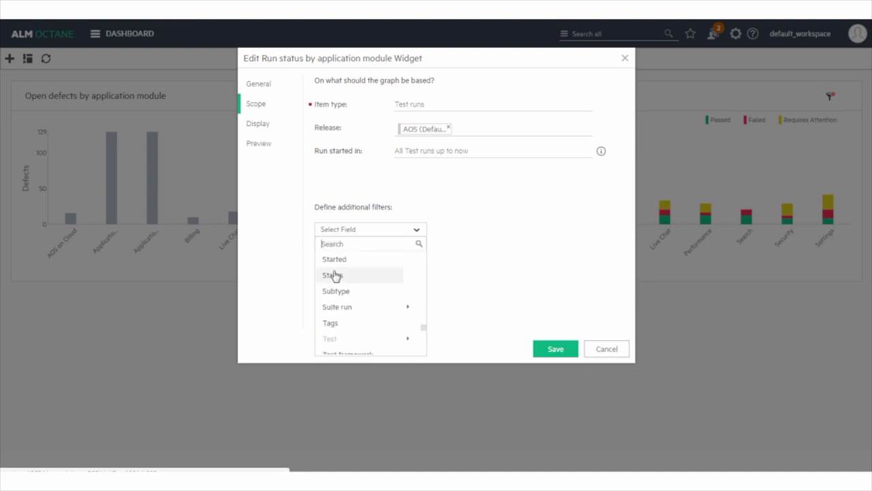
{"action": "left_click", "coordinate": [333, 306]}
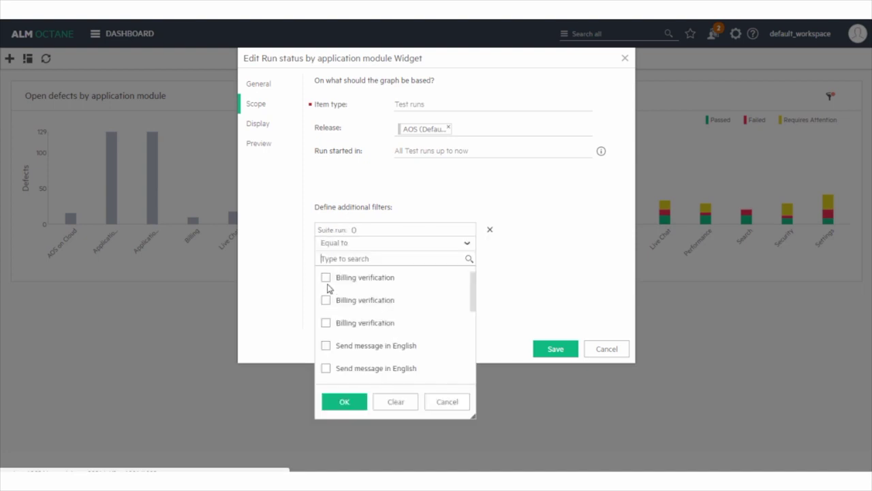
Step: Tick the Billing verification, Send message in English, Account setting Verification and Search capabilities suite runs, then save
{"action": "left_click", "coordinate": [326, 277]}
{"action": "left_click", "coordinate": [327, 300]}
{"action": "left_click", "coordinate": [326, 323]}
{"action": "left_click", "coordinate": [327, 345]}
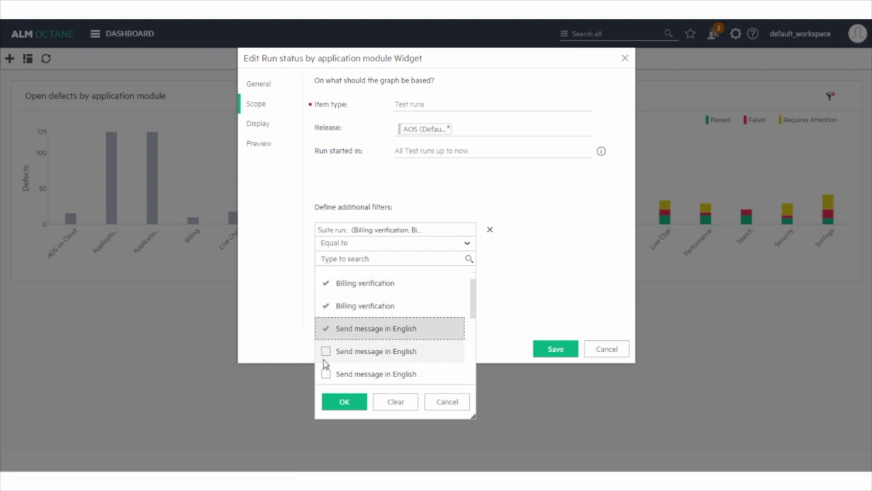
{"action": "left_click", "coordinate": [326, 353]}
{"action": "left_click", "coordinate": [326, 371]}
{"action": "left_click", "coordinate": [326, 353]}
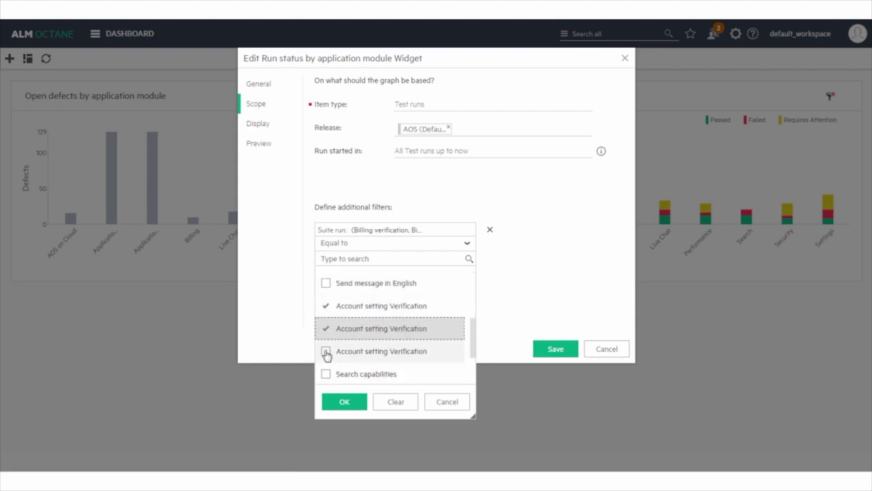
{"action": "left_click", "coordinate": [326, 351]}
{"action": "left_click", "coordinate": [326, 351]}
{"action": "left_click", "coordinate": [326, 328]}
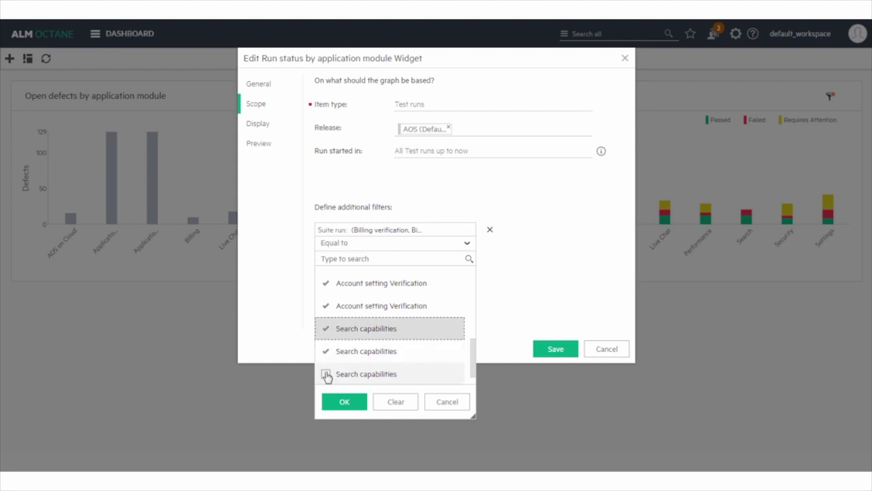
{"action": "left_click", "coordinate": [326, 372]}
{"action": "left_click", "coordinate": [345, 401]}
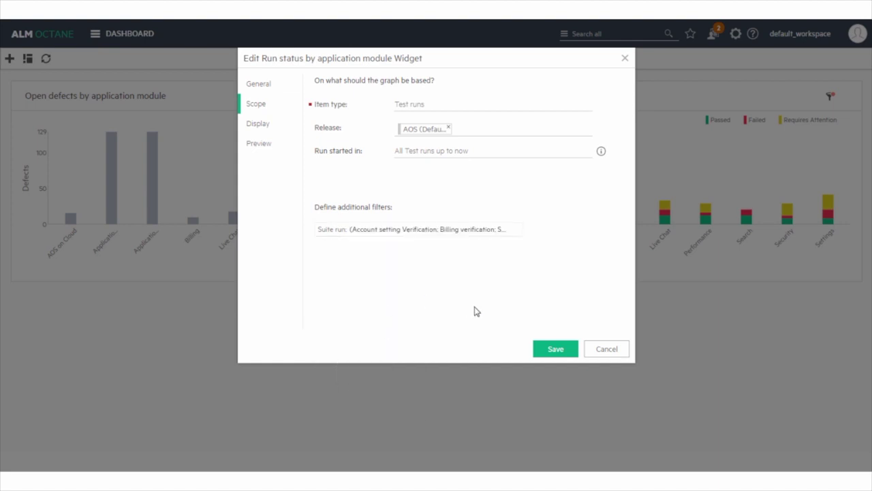
{"action": "left_click", "coordinate": [557, 349]}
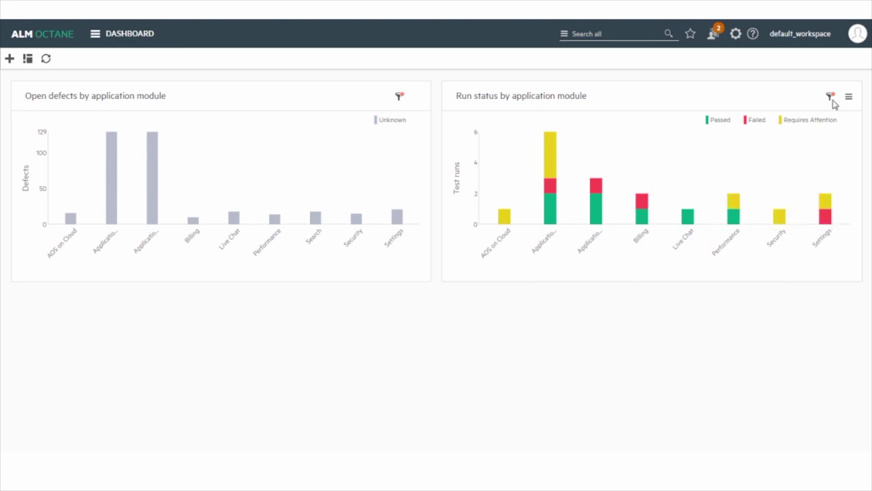
Step: Reopen the Run status chart's Scope settings and add a second filter row beside Suite run
{"action": "left_click", "coordinate": [849, 99]}
{"action": "left_click", "coordinate": [814, 159]}
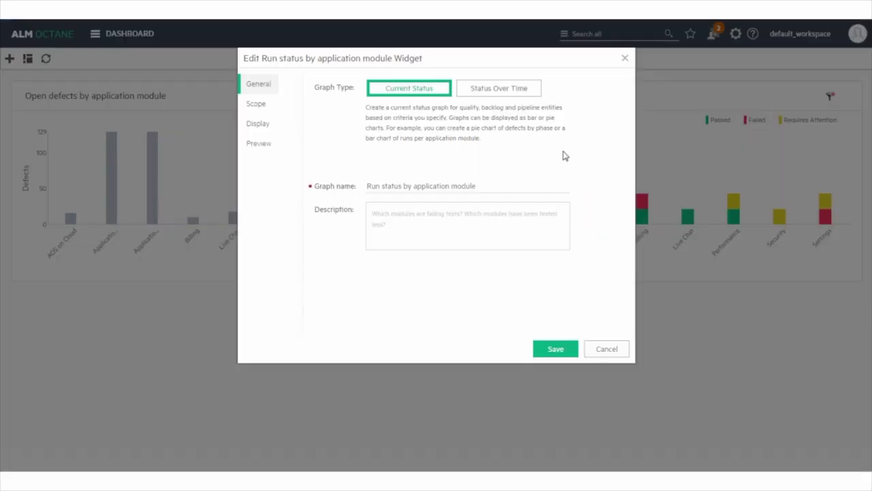
{"action": "left_click", "coordinate": [251, 110]}
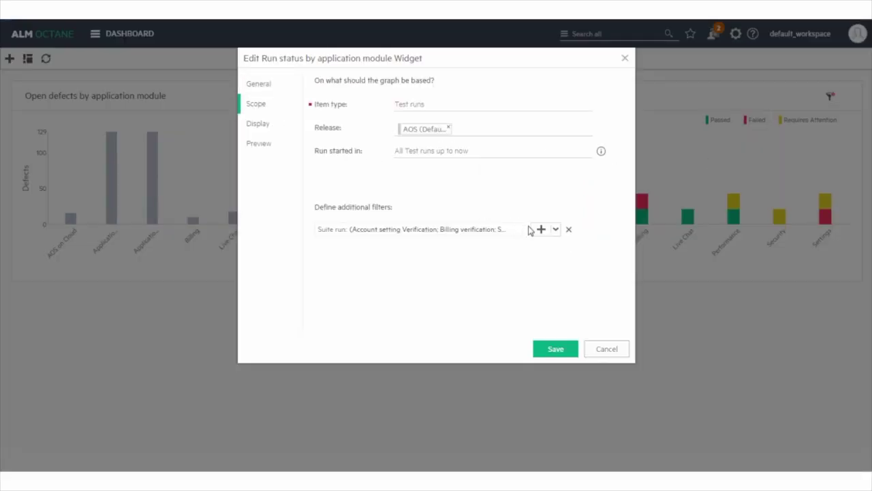
{"action": "left_click", "coordinate": [538, 229]}
{"action": "scroll", "coordinate": [334, 307], "scroll_direction": "down", "scroll_amount": 8}
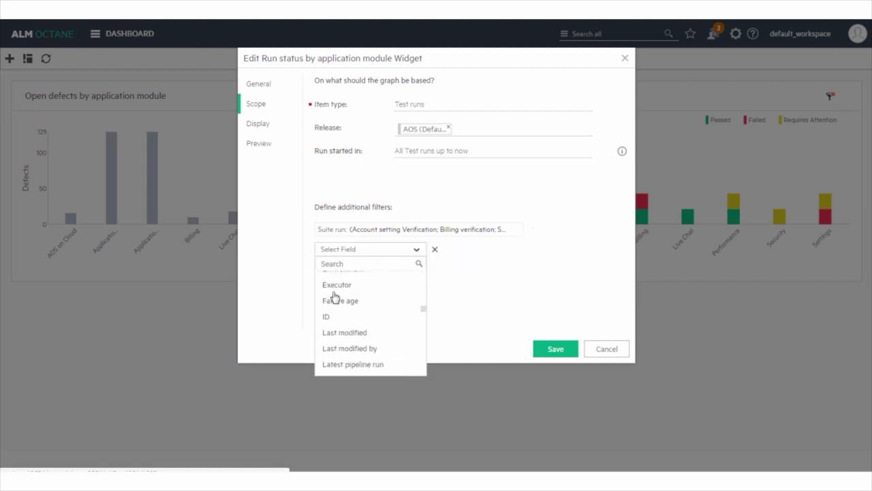